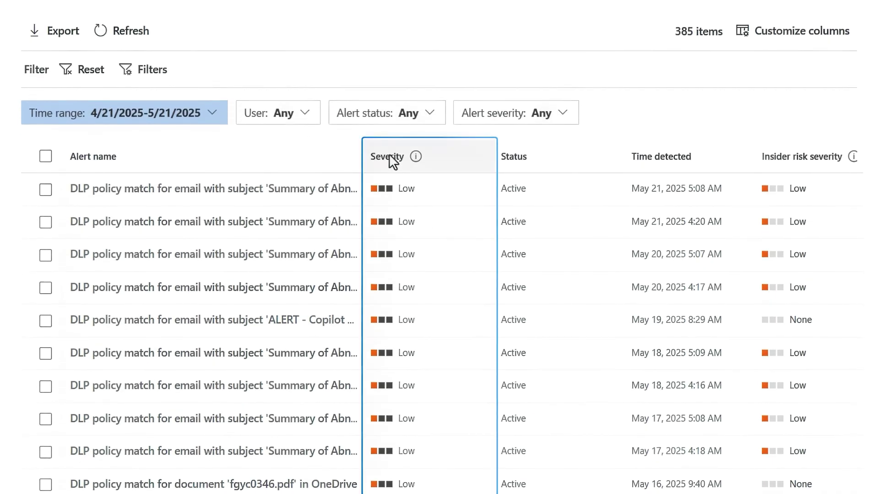
Sort the standard DLP alerts list by severity, highest first
{"action": "left_click", "coordinate": [392, 158]}
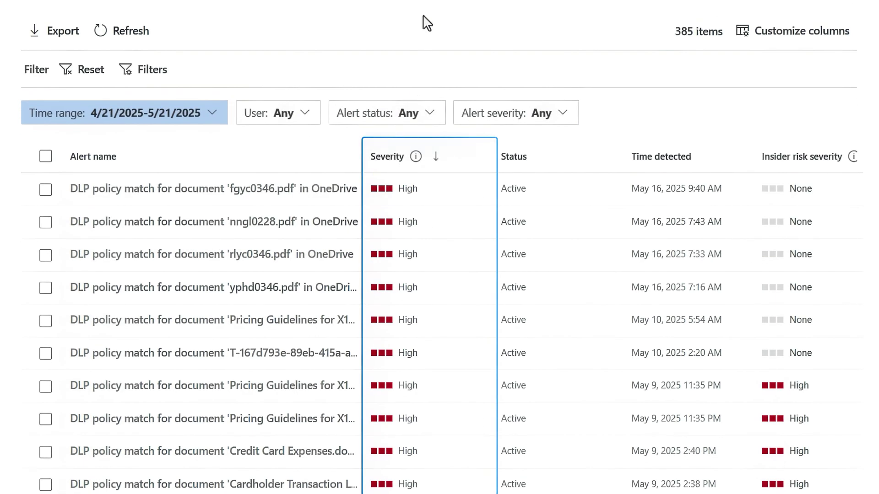
Open the top High alert, fgyc0346.pdf, and review its U.S. Financial Data policy details
{"action": "left_click", "coordinate": [280, 202]}
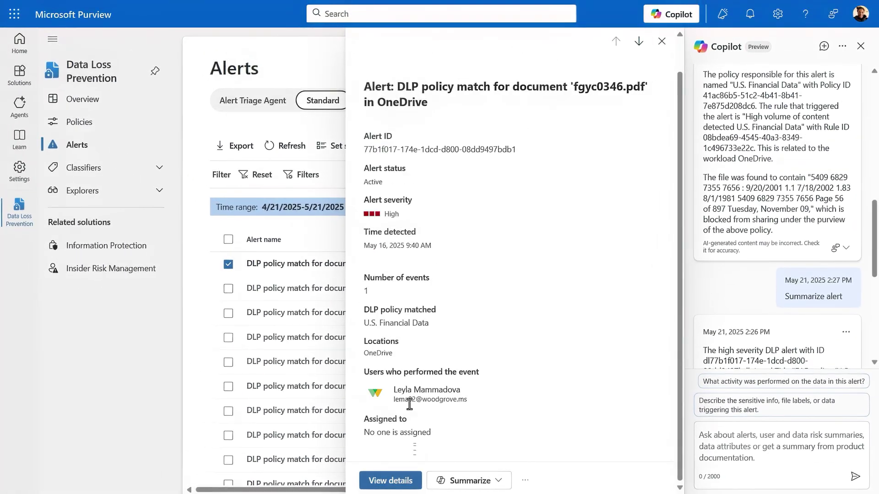
{"action": "left_click", "coordinate": [392, 480]}
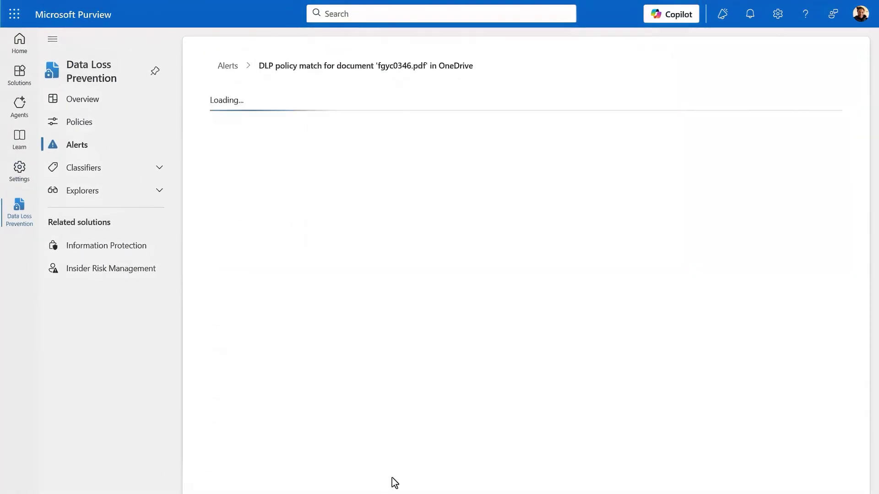
{"action": "scroll", "coordinate": [643, 318], "scroll_direction": "down", "scroll_amount": 3}
{"action": "scroll", "coordinate": [644, 315], "scroll_direction": "down", "scroll_amount": 3}
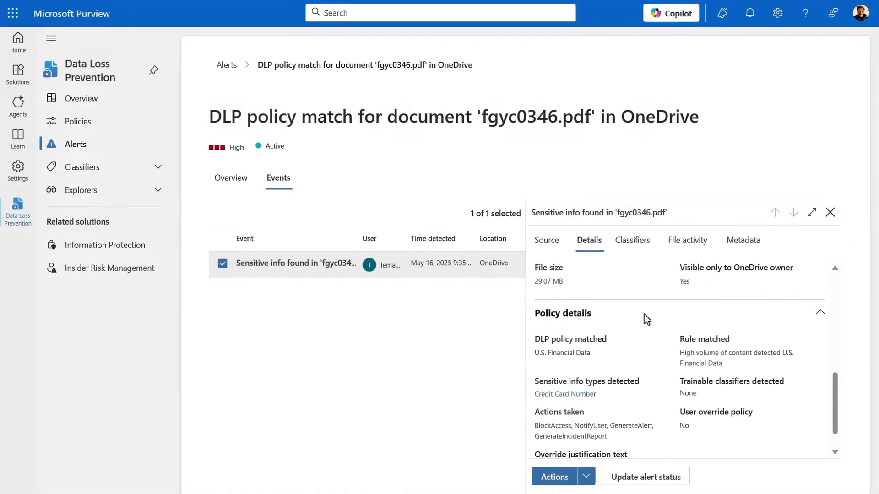
{"action": "scroll", "coordinate": [644, 314], "scroll_direction": "down", "scroll_amount": 2}
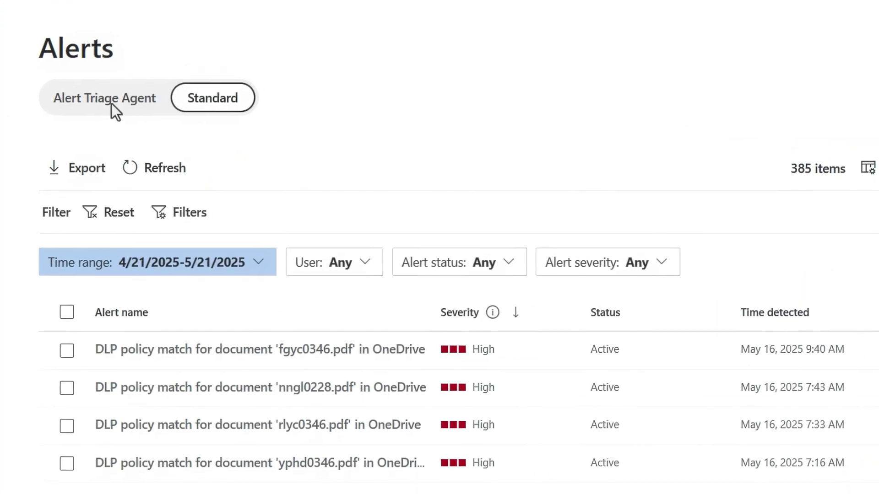
Switch to the Alert Triage Agent view and scroll through its 17 Needs attention alerts
{"action": "left_click", "coordinate": [247, 106]}
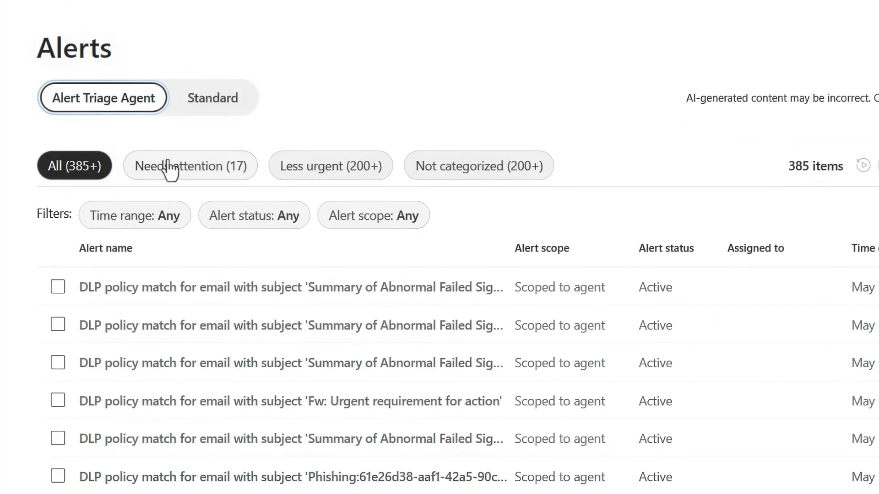
{"action": "left_click", "coordinate": [171, 172]}
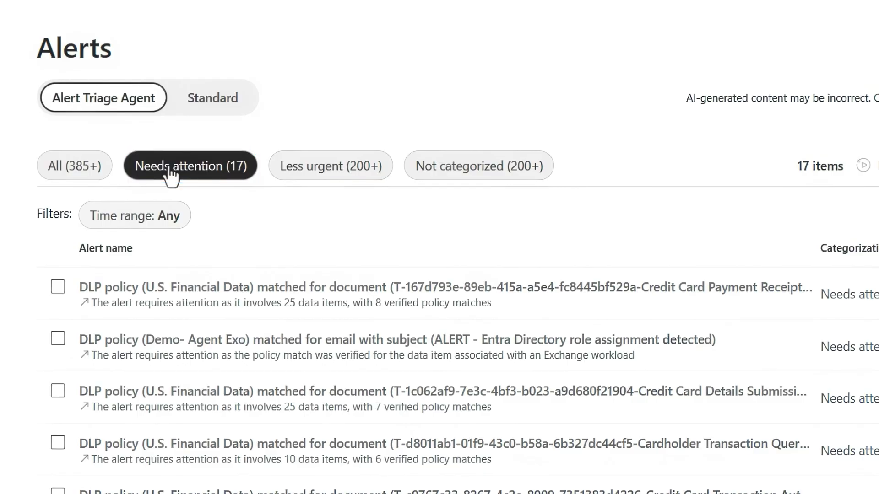
{"action": "scroll", "coordinate": [173, 320], "scroll_direction": "down", "scroll_amount": 2}
{"action": "scroll", "coordinate": [173, 393], "scroll_direction": "down", "scroll_amount": 3}
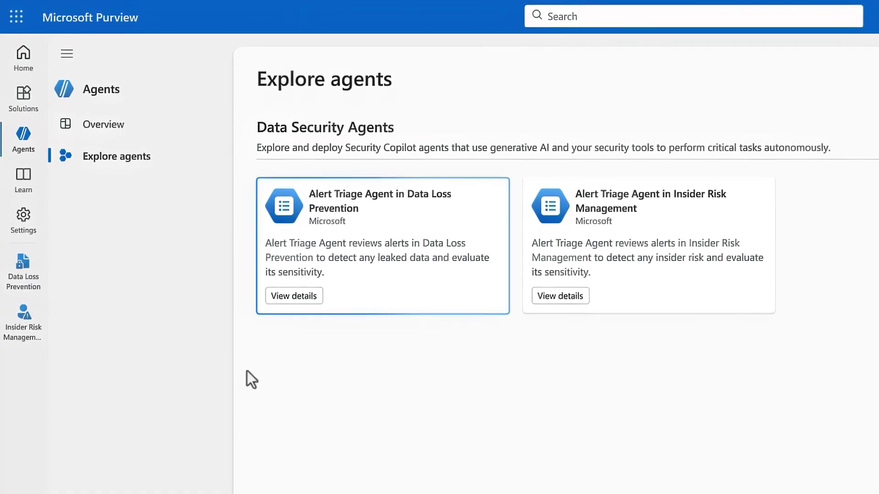
Review the DLP Alert Triage Agent card's details and proceed to its setup
{"action": "left_click", "coordinate": [300, 298]}
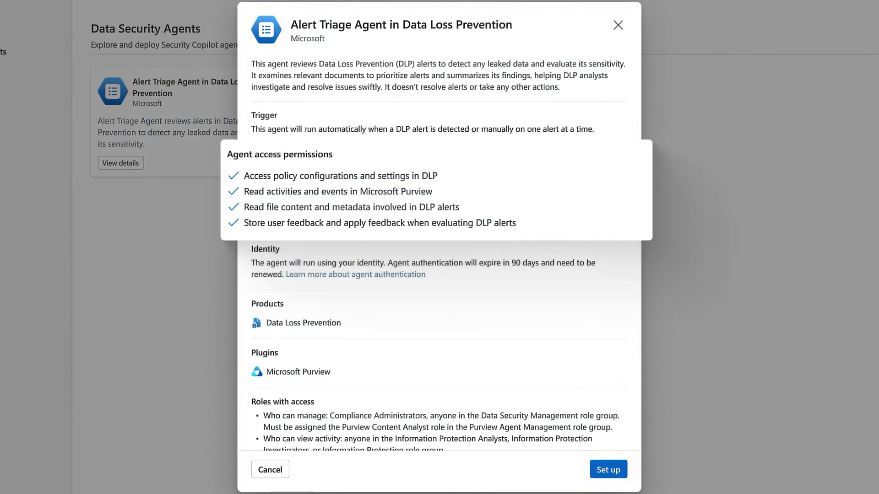
{"action": "left_click", "coordinate": [600, 471]}
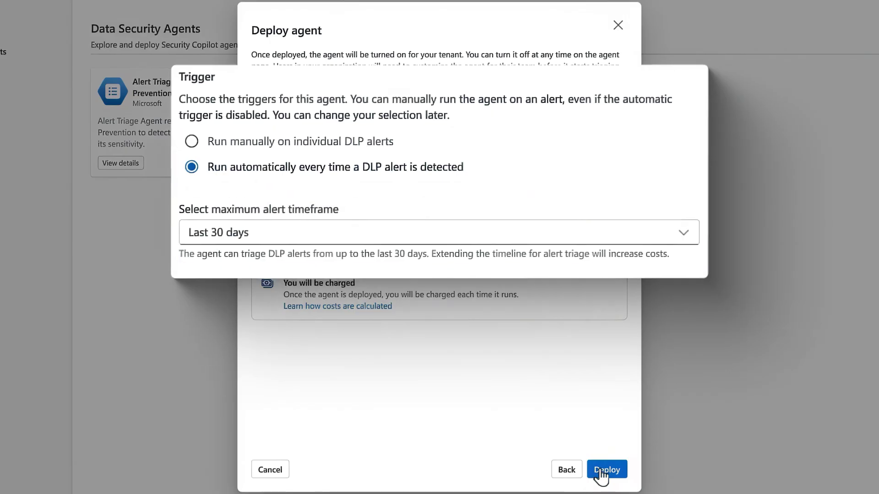
Deploy the agent to run automatically on every alert from the last 30 days
{"action": "left_click", "coordinate": [601, 471]}
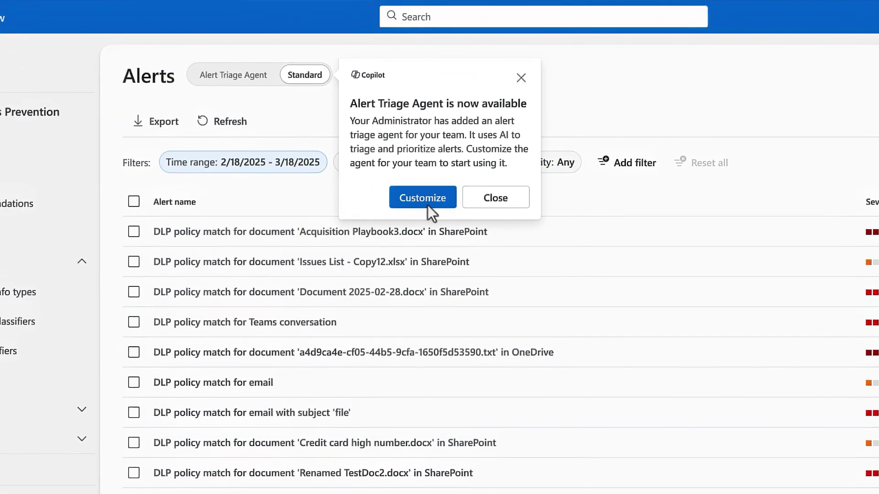
Add custom instructions describing Project Obsidian as a confidential new credit project
{"action": "left_click", "coordinate": [422, 198]}
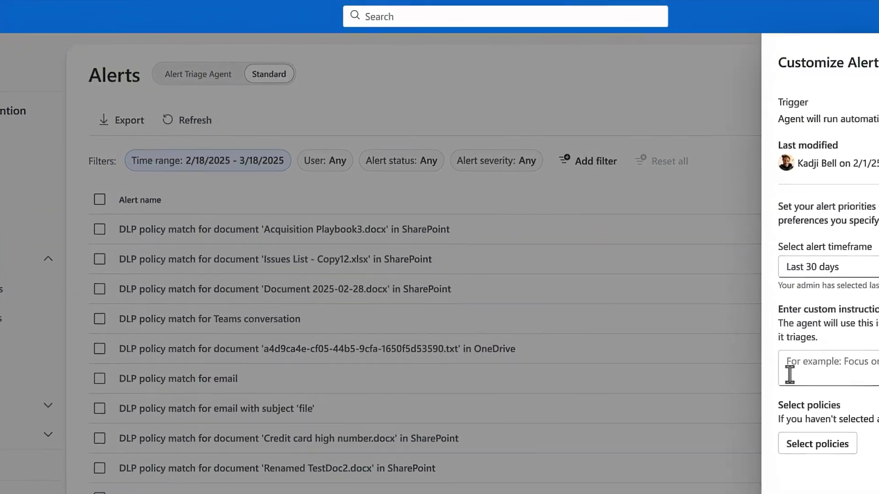
{"action": "left_click", "coordinate": [525, 350]}
{"action": "type", "text": "Documents related to Project Obsidian that is a confidential project for a new credit card offering."}
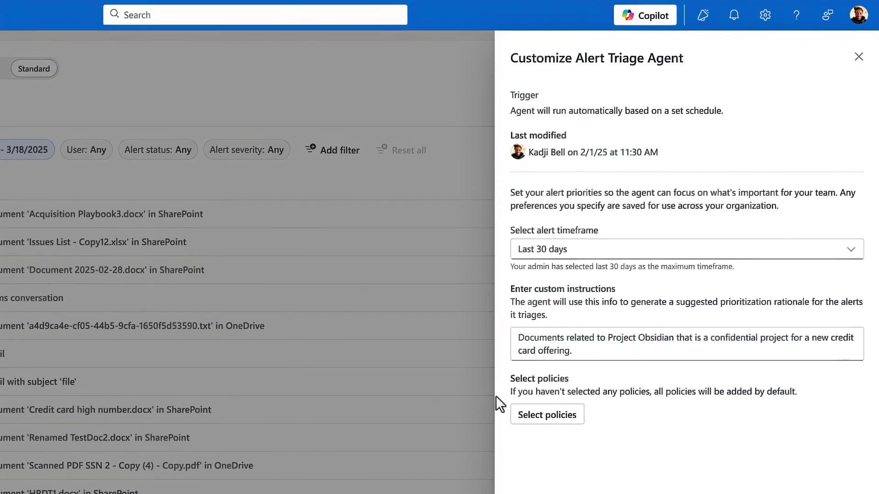
Select all eight policies for the triage agent to focus on
{"action": "left_click", "coordinate": [515, 414]}
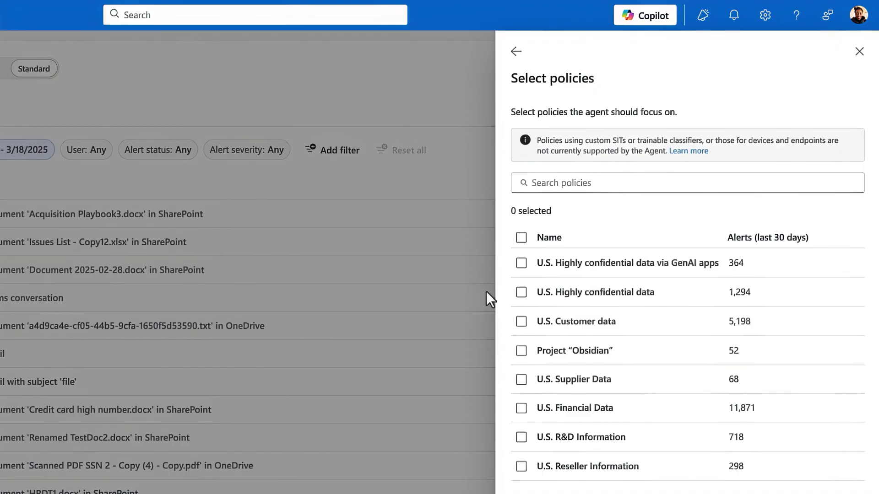
{"action": "left_click", "coordinate": [521, 237]}
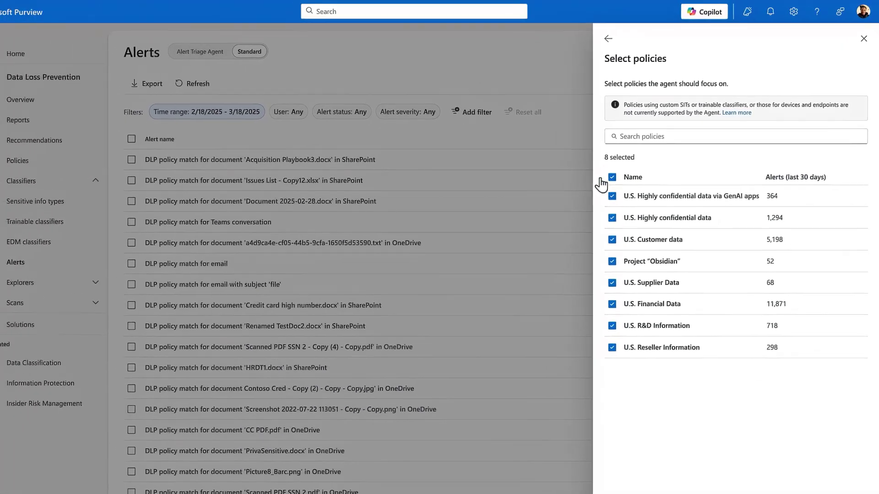
{"action": "left_click", "coordinate": [631, 478]}
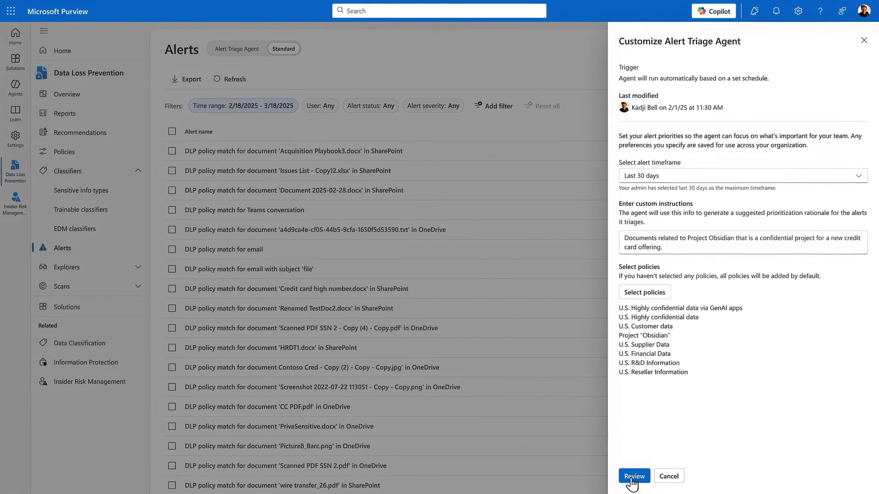
Review the agent-generated classifiers and rule, then start the customized agent
{"action": "left_click", "coordinate": [632, 478]}
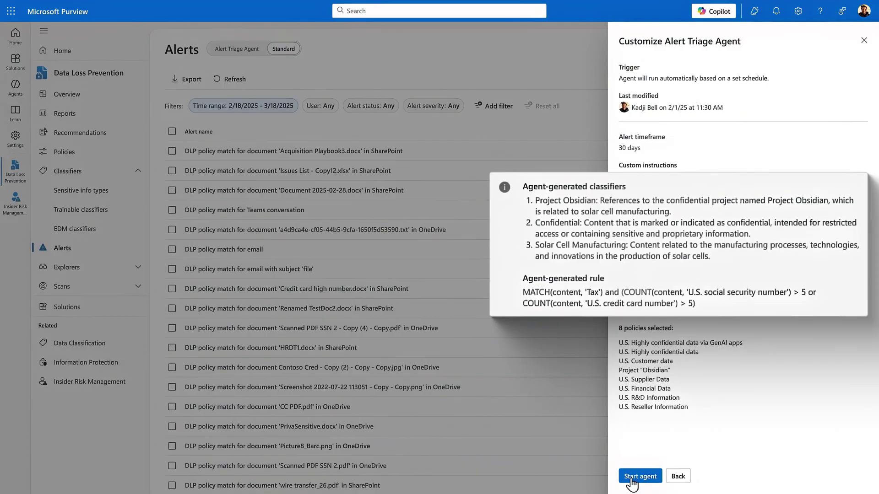
{"action": "left_click", "coordinate": [632, 478]}
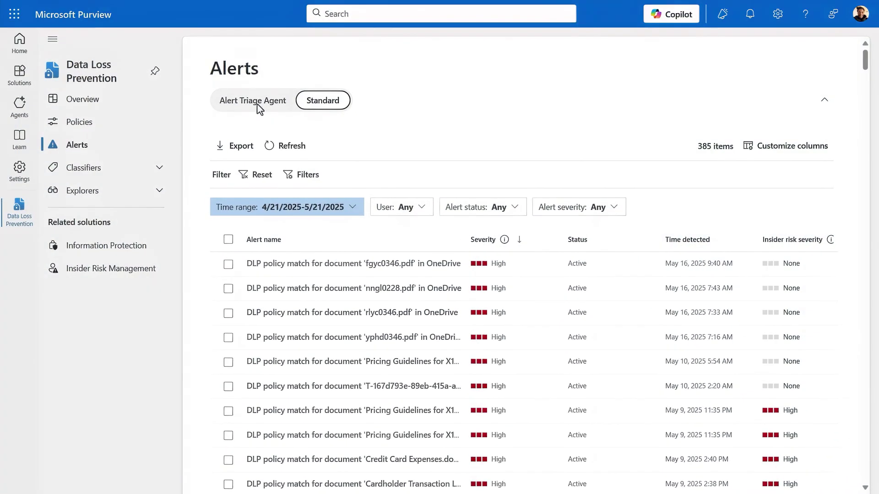
Filter the Alert Triage Agent view to the 17 Needs attention alerts
{"action": "left_click", "coordinate": [258, 104]}
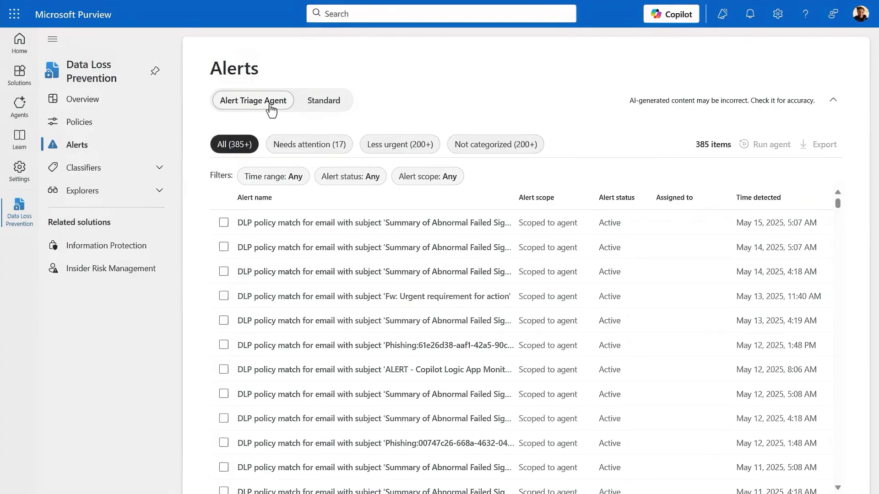
{"action": "left_click", "coordinate": [284, 144]}
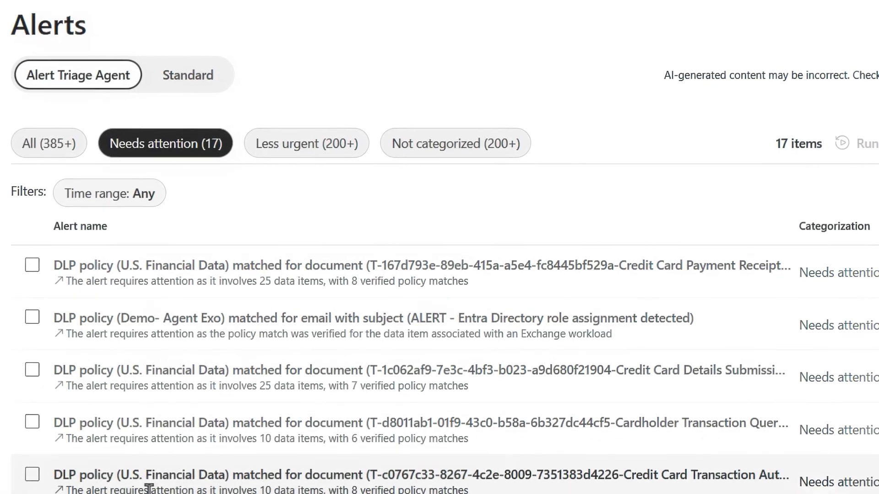
{"action": "scroll", "coordinate": [149, 488], "scroll_direction": "down", "scroll_amount": 3}
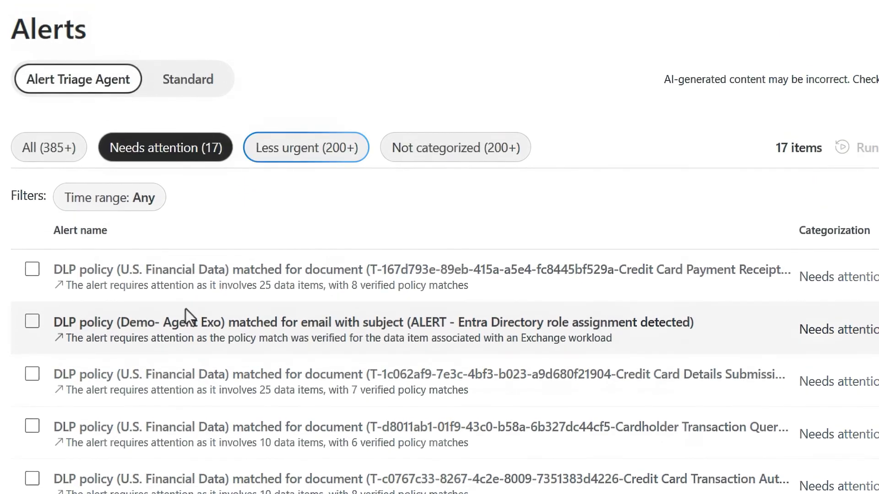
{"action": "key", "text": "Tab"}
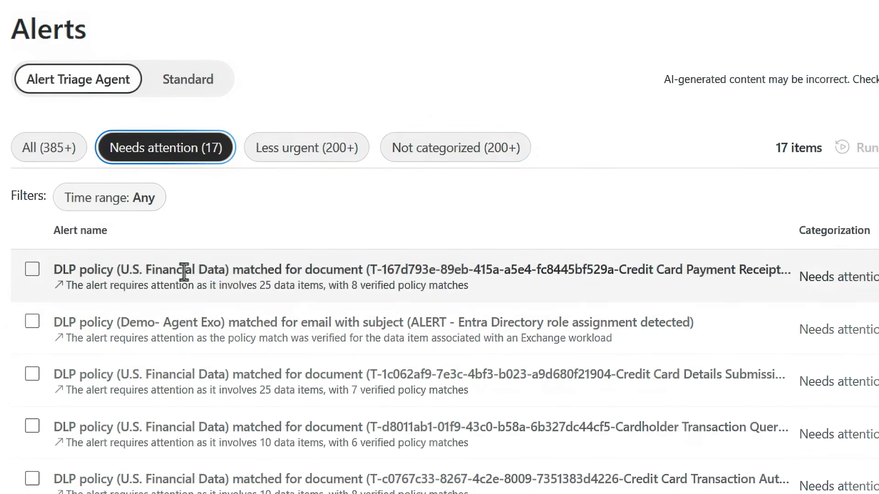
Read the Credit Card Payment Receipt alert's agent summary, then its severity, policy and locations
{"action": "left_click", "coordinate": [183, 273]}
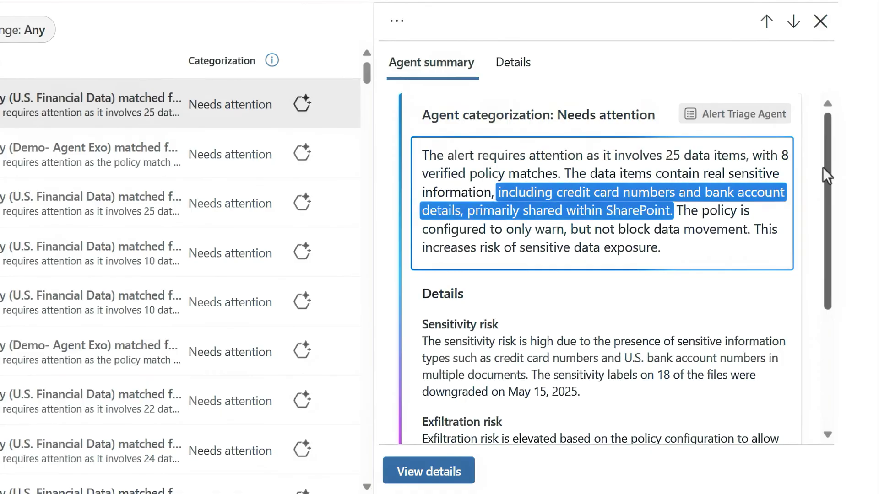
{"action": "scroll", "coordinate": [829, 174], "scroll_direction": "down", "scroll_amount": 4}
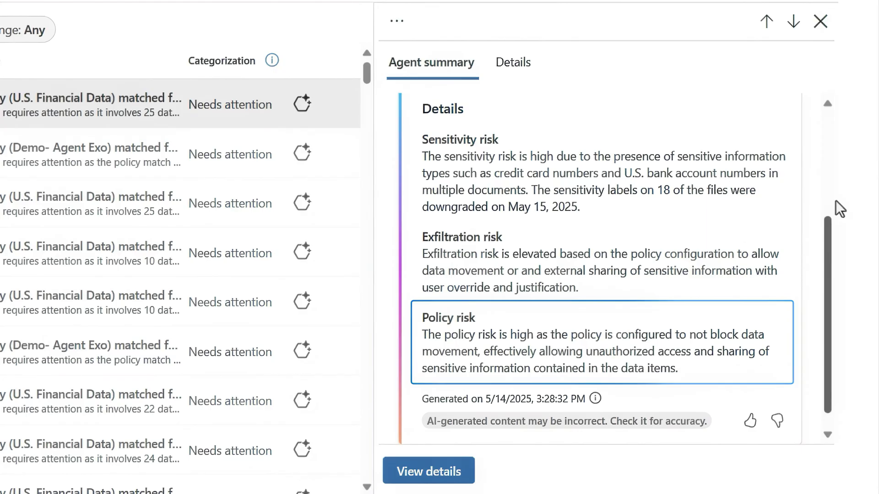
{"action": "left_click_drag", "start_coordinate": [835, 238], "coordinate": [830, 132]}
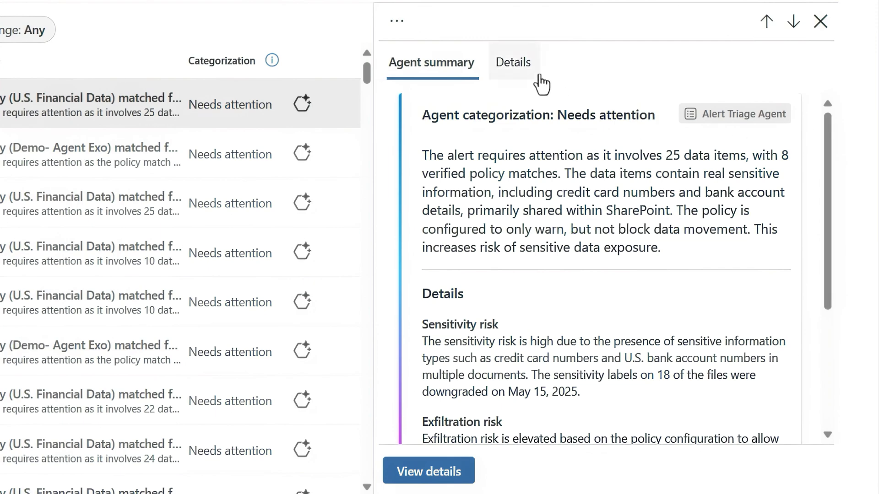
{"action": "left_click", "coordinate": [513, 64]}
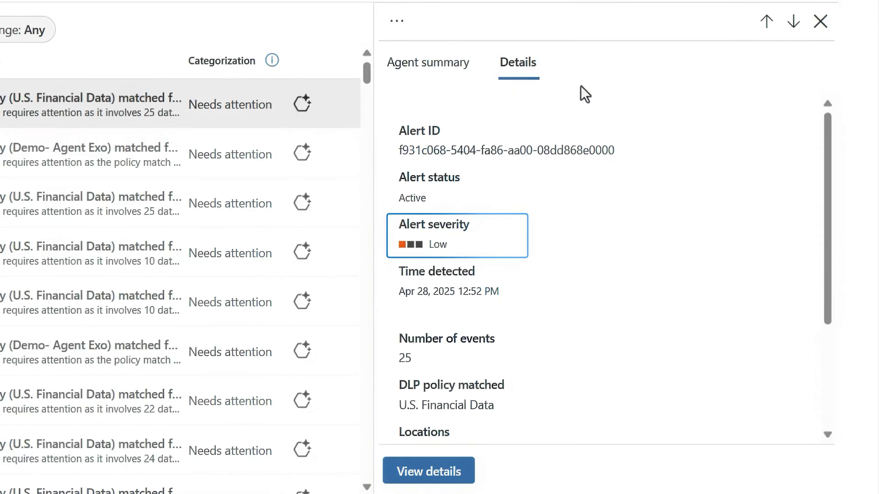
{"action": "left_click_drag", "start_coordinate": [826, 196], "coordinate": [821, 286]}
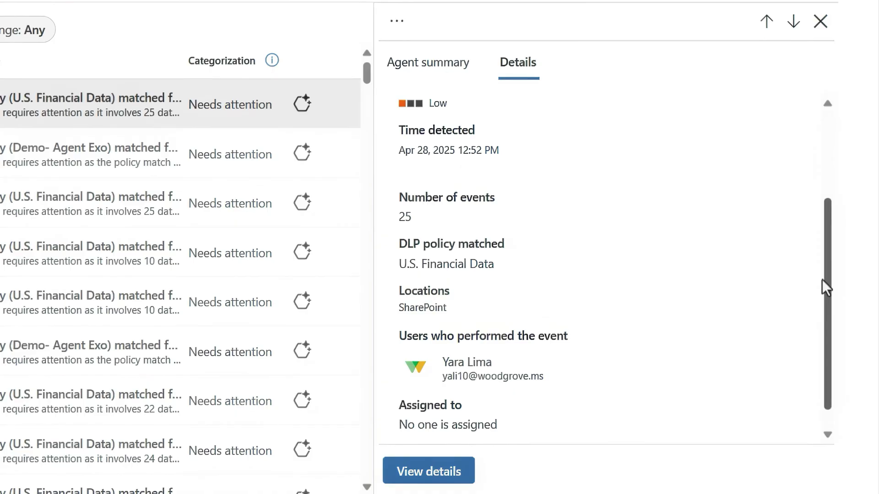
Open the Credit Card Payment Receipt alert's full page, check Related assets, then its Overview
{"action": "left_click", "coordinate": [458, 473]}
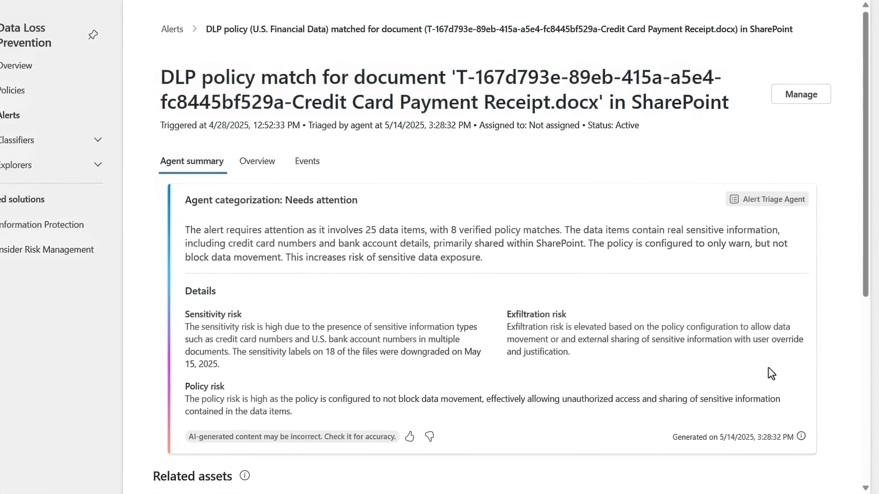
{"action": "scroll", "coordinate": [869, 281], "scroll_direction": "down", "scroll_amount": 3}
{"action": "scroll", "coordinate": [514, 246], "scroll_direction": "down", "scroll_amount": 4}
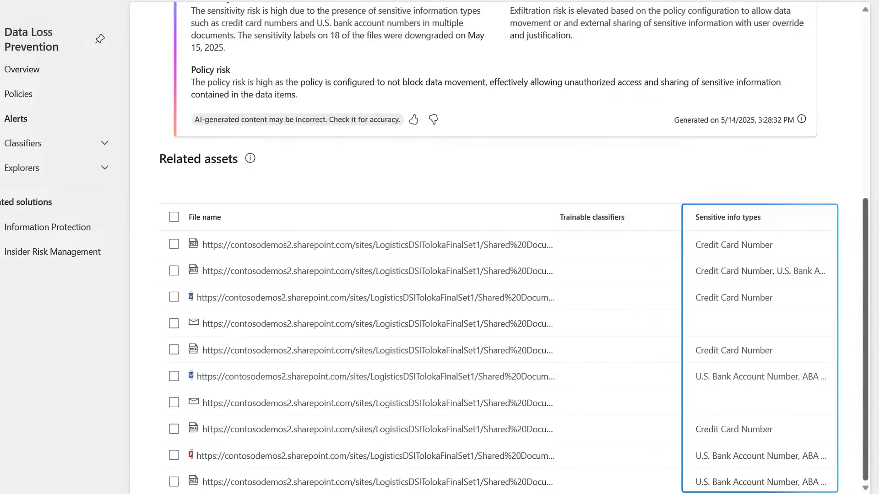
{"action": "scroll", "coordinate": [503, 247], "scroll_direction": "up", "scroll_amount": 7}
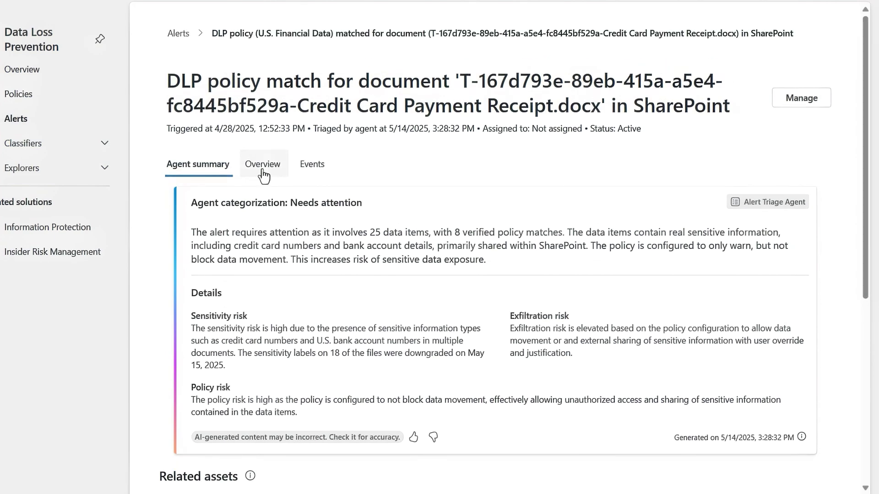
{"action": "left_click", "coordinate": [263, 166]}
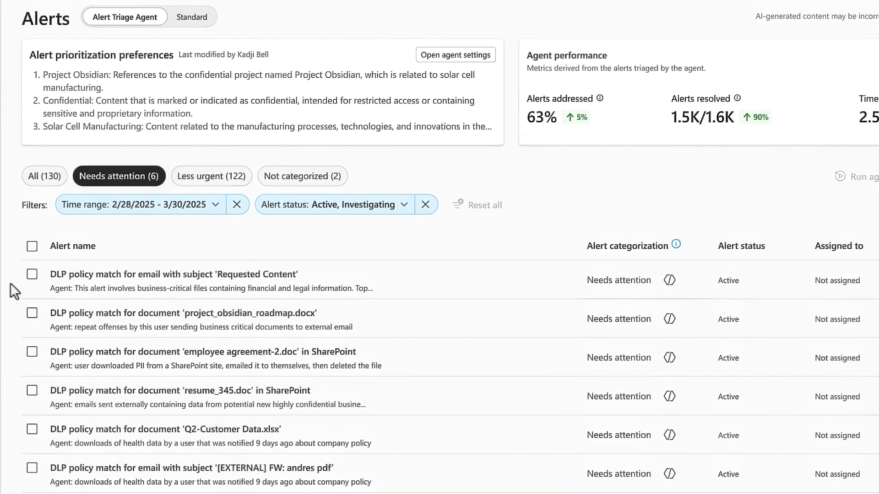
Open the 'Requested Content' email alert's summary and highlight the person named in the agreement finding
{"action": "left_click", "coordinate": [32, 275]}
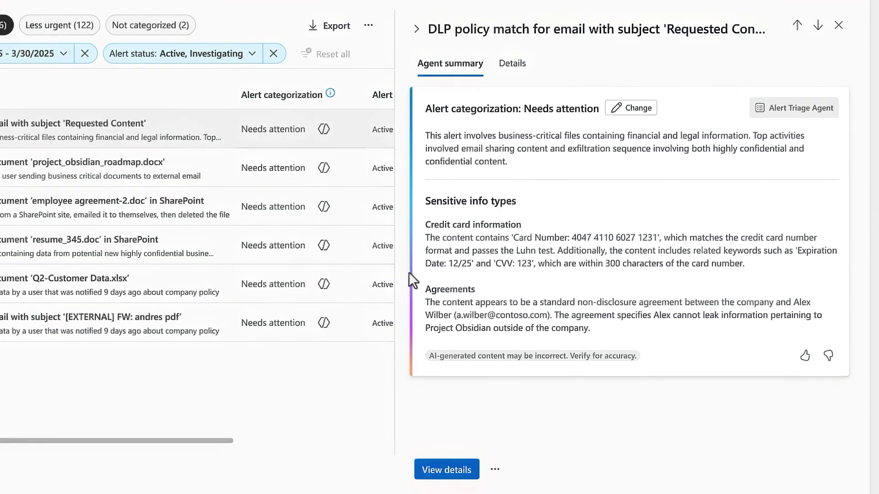
{"action": "left_click_drag", "start_coordinate": [793, 302], "coordinate": [553, 316]}
Recategorize 'Requested Content' as Less urgent with the External recipient email address property, and submit
{"action": "left_click", "coordinate": [630, 108]}
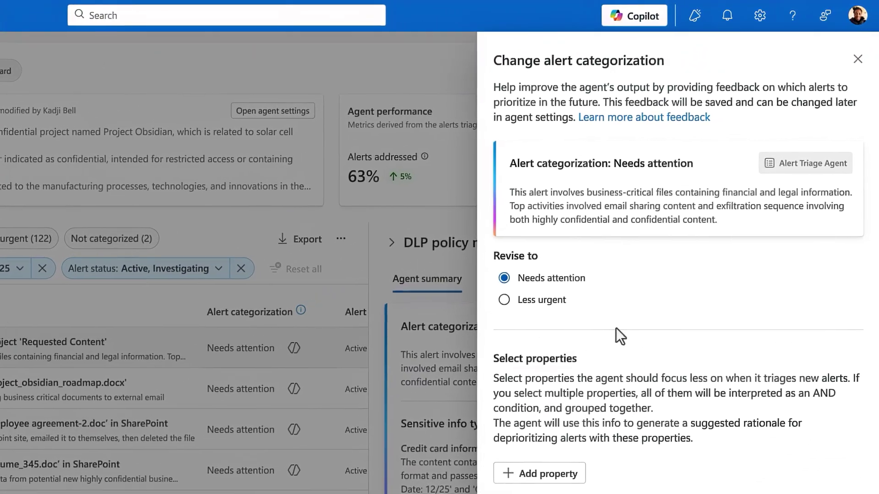
{"action": "left_click", "coordinate": [520, 287]}
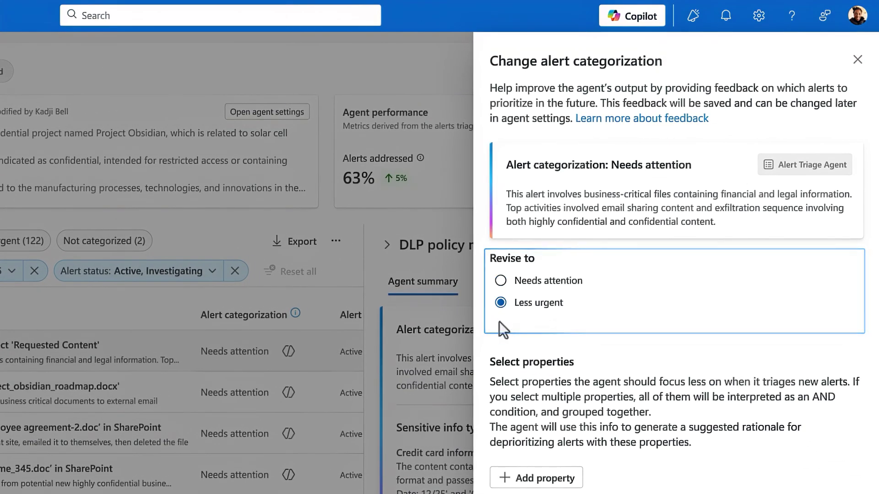
{"action": "left_click", "coordinate": [506, 476]}
{"action": "left_click", "coordinate": [504, 242]}
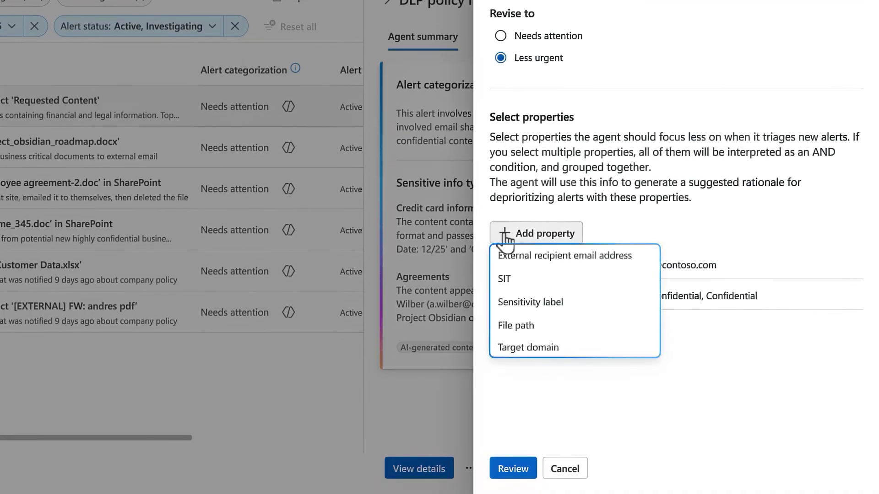
{"action": "left_click", "coordinate": [531, 257]}
{"action": "left_click", "coordinate": [513, 469]}
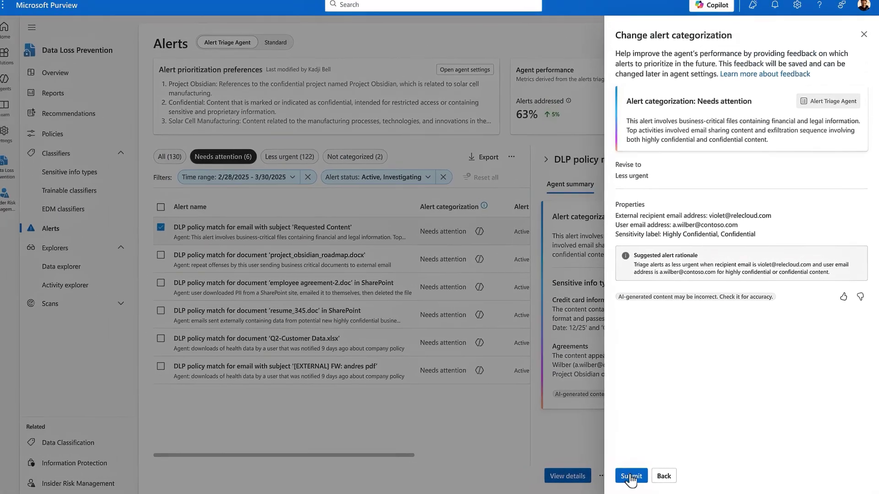
{"action": "left_click", "coordinate": [607, 476]}
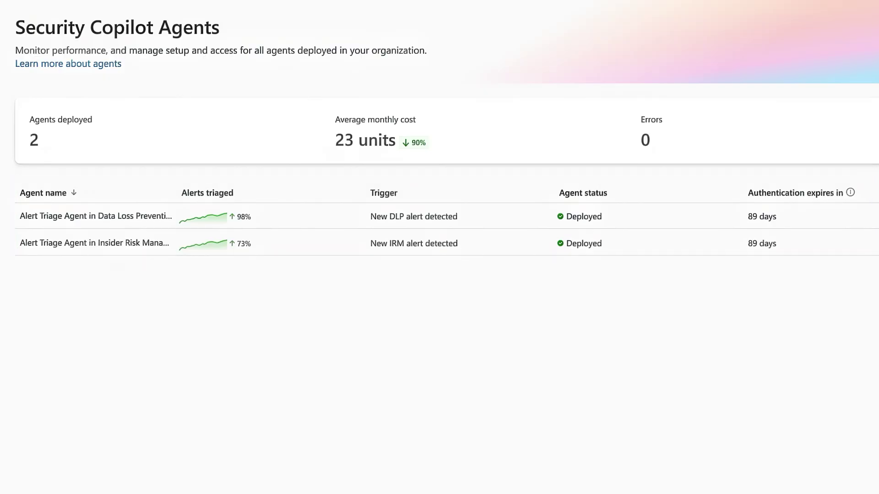
Show the Data Loss Prevention triage agent's Performance charts and scroll down to its cost information
{"action": "left_click", "coordinate": [31, 216]}
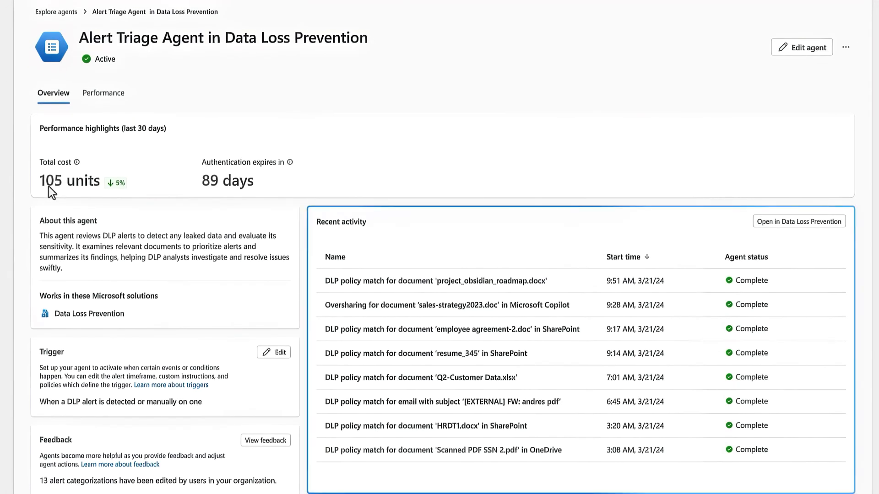
{"action": "left_click", "coordinate": [99, 102]}
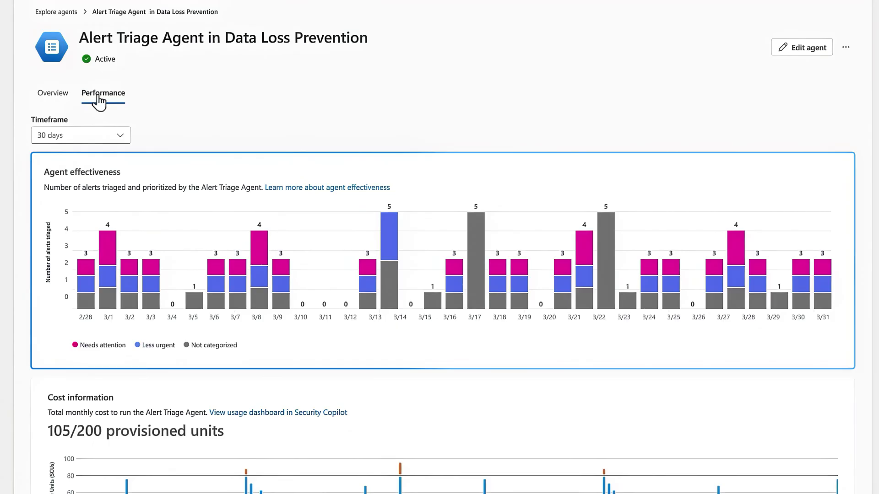
{"action": "scroll", "coordinate": [98, 96], "scroll_direction": "down", "scroll_amount": 3}
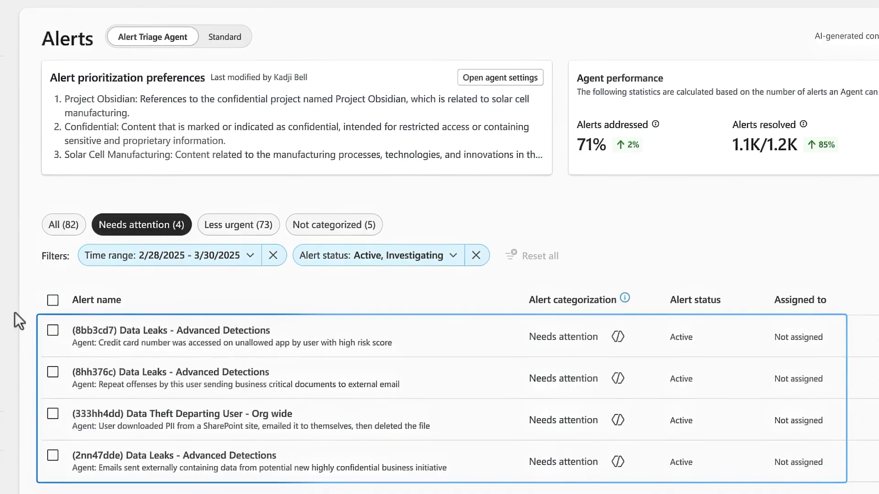
Open the details of the (8bb3cd7) Data Leaks - Advanced Detections alert
{"action": "left_click", "coordinate": [50, 333]}
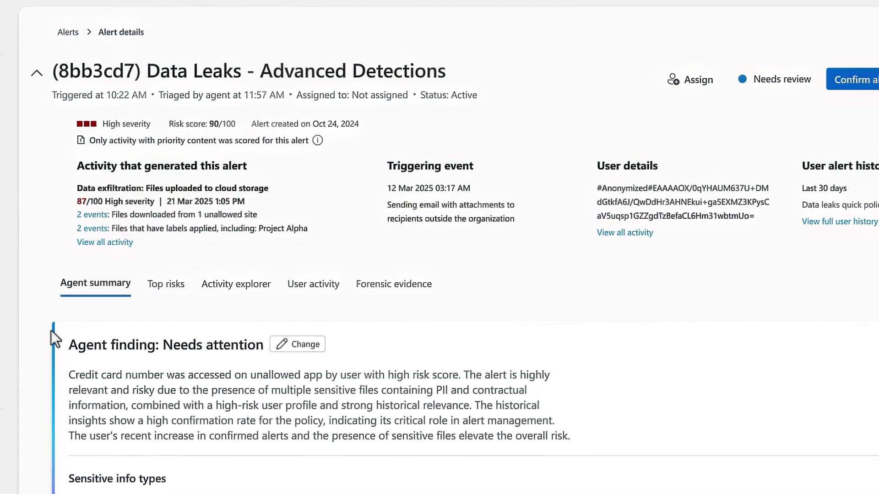